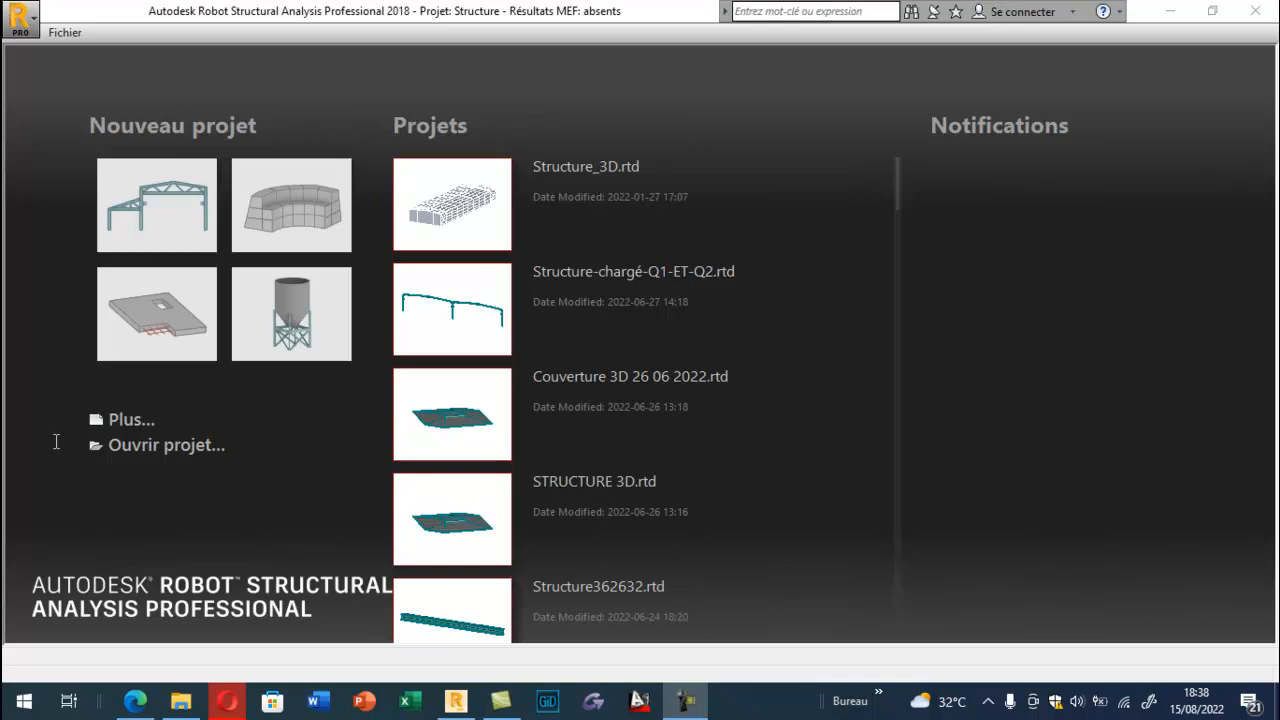
- Create a new 2D frame project and open its job preferences (Préférences de la tâche)
click(100, 425)
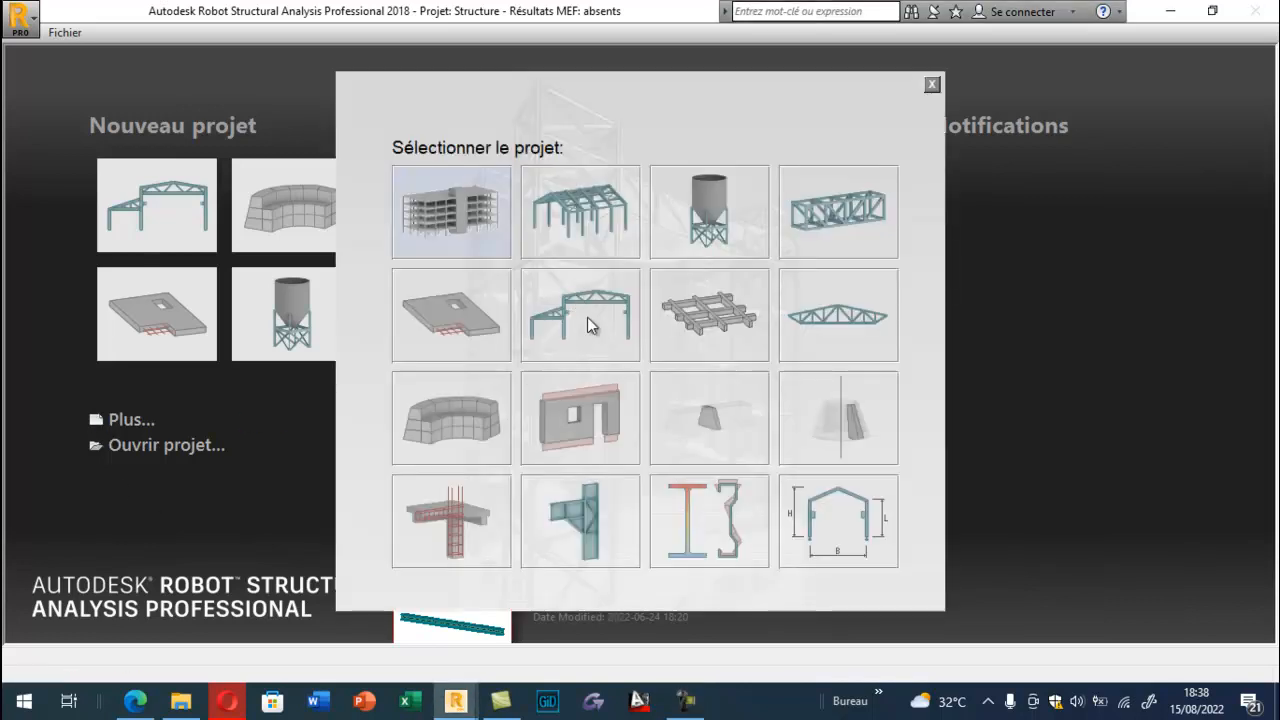
click(587, 317)
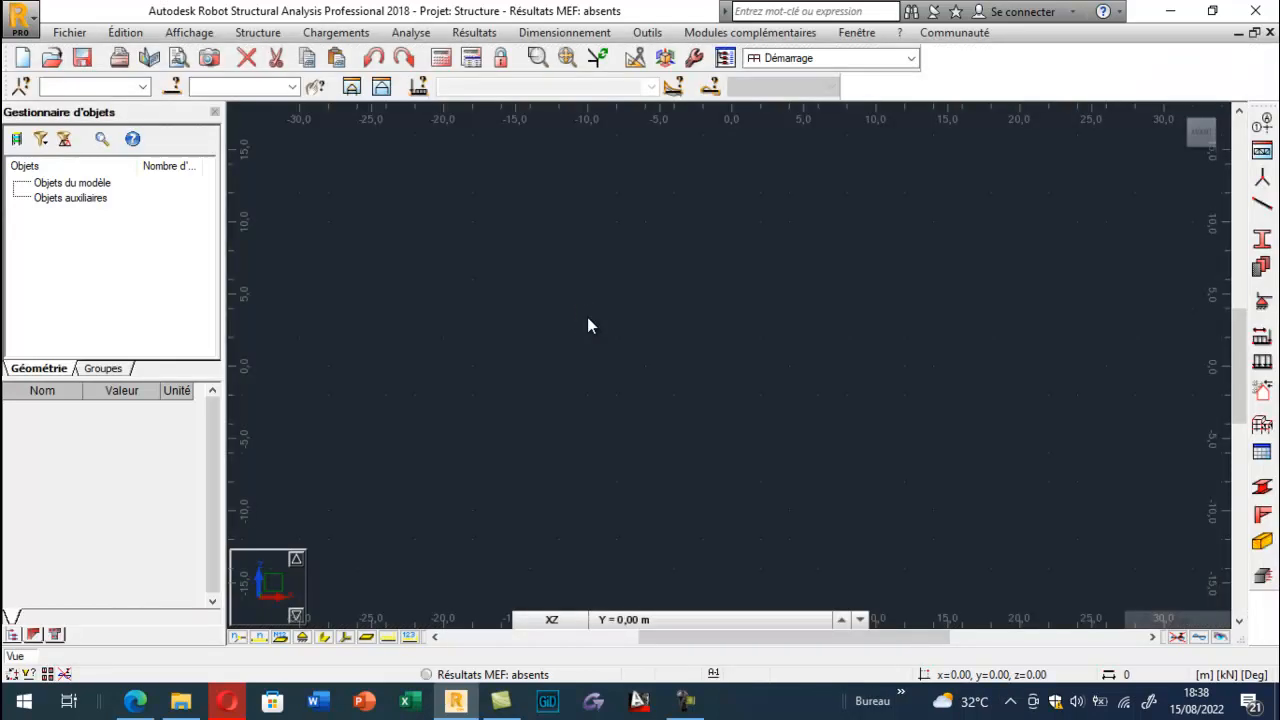
click(647, 33)
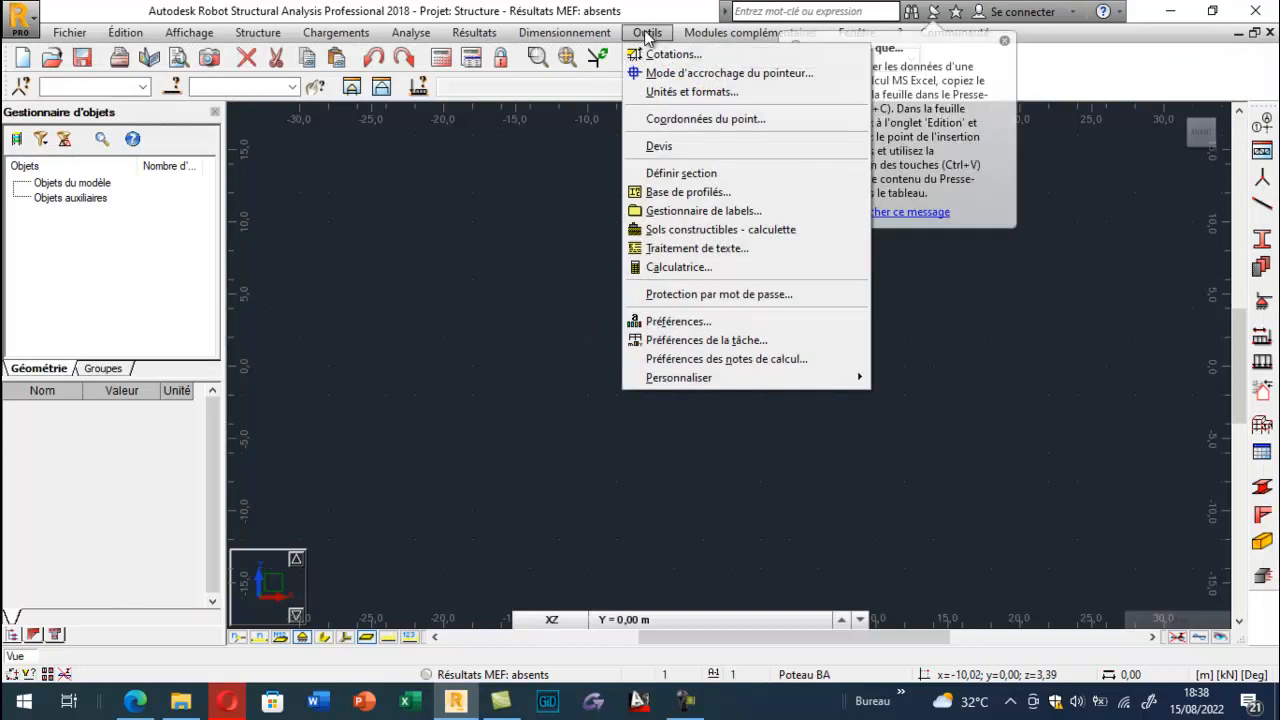
click(688, 341)
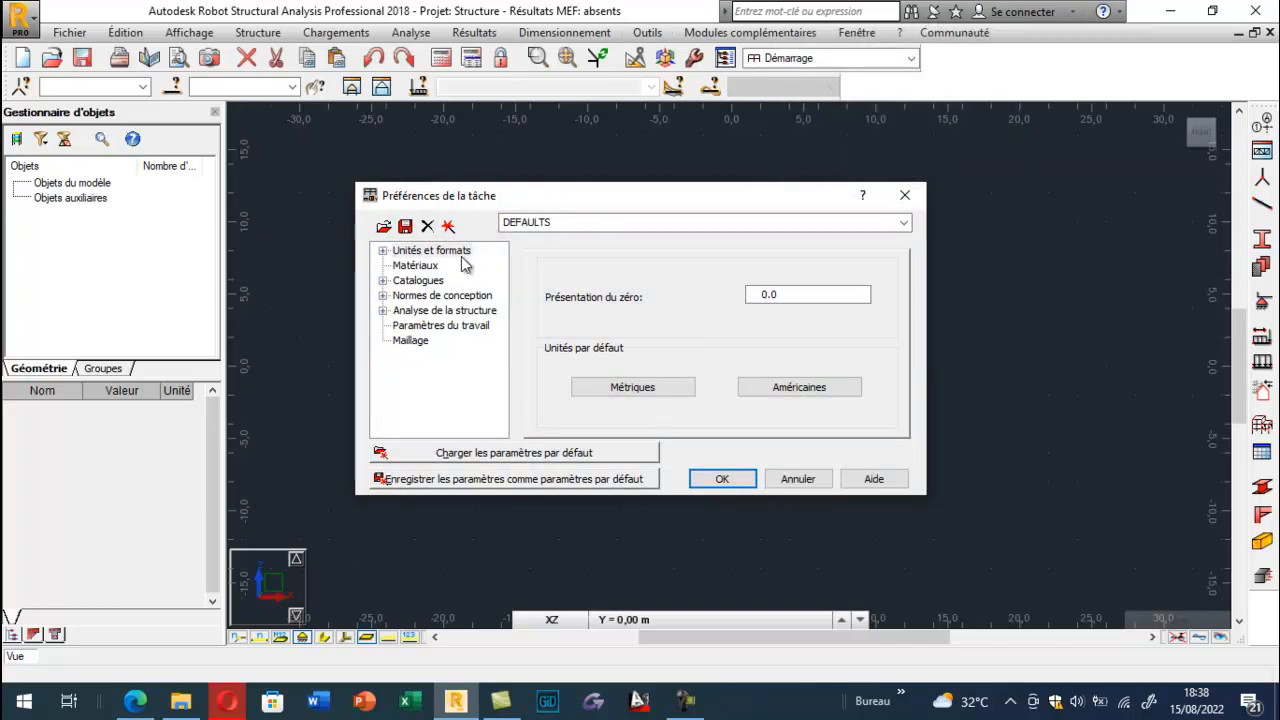
- Examine the unit settings for dimensions, force, moment and stress, including the available force units
click(382, 251)
click(432, 265)
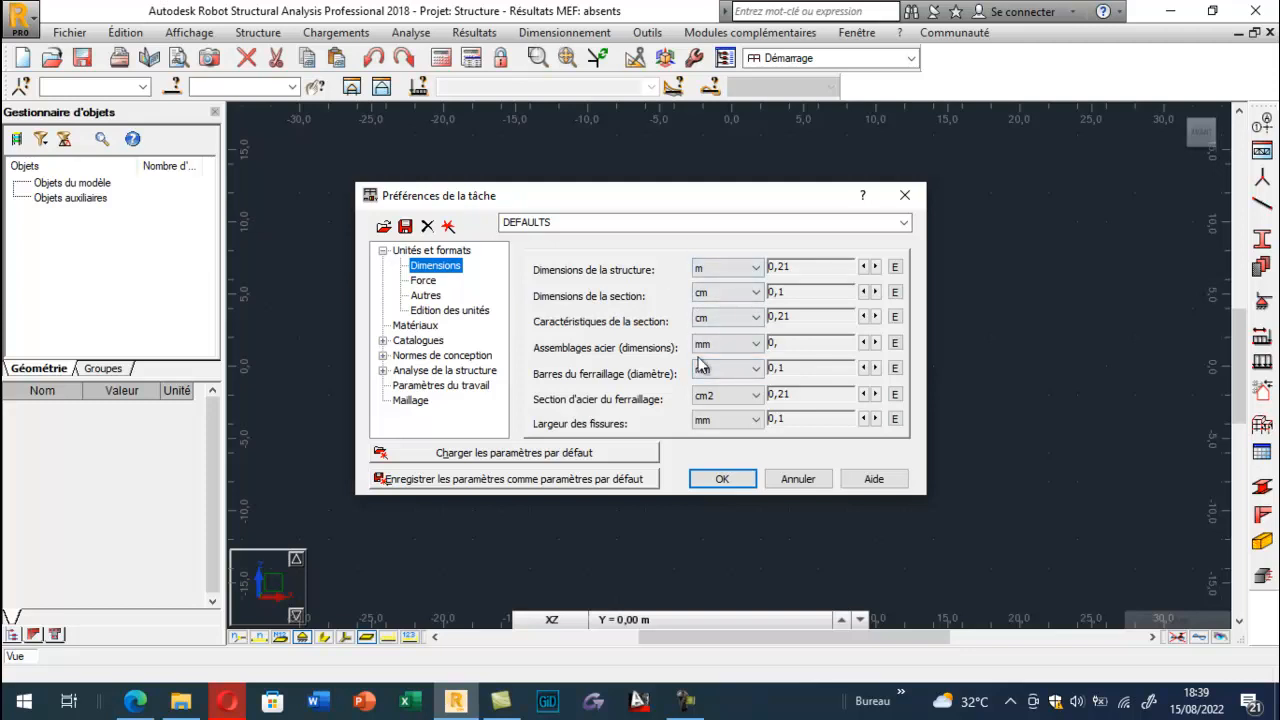
click(418, 282)
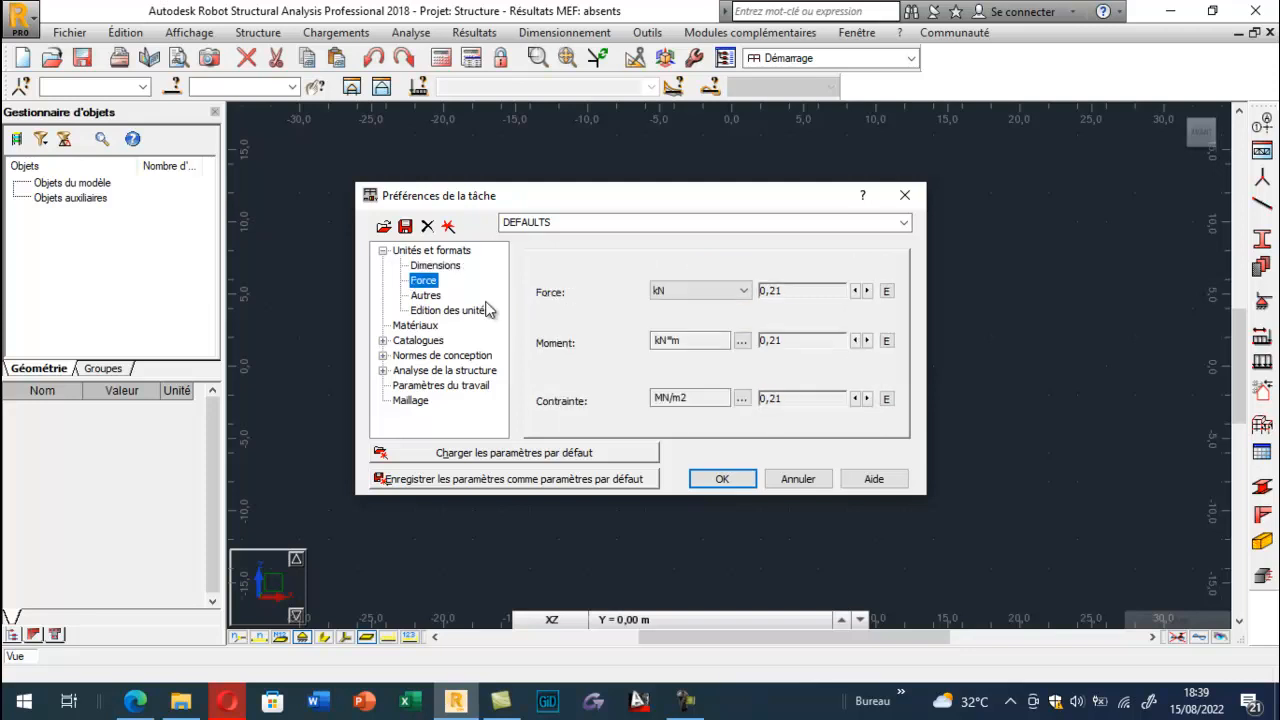
click(705, 290)
click(581, 315)
click(741, 345)
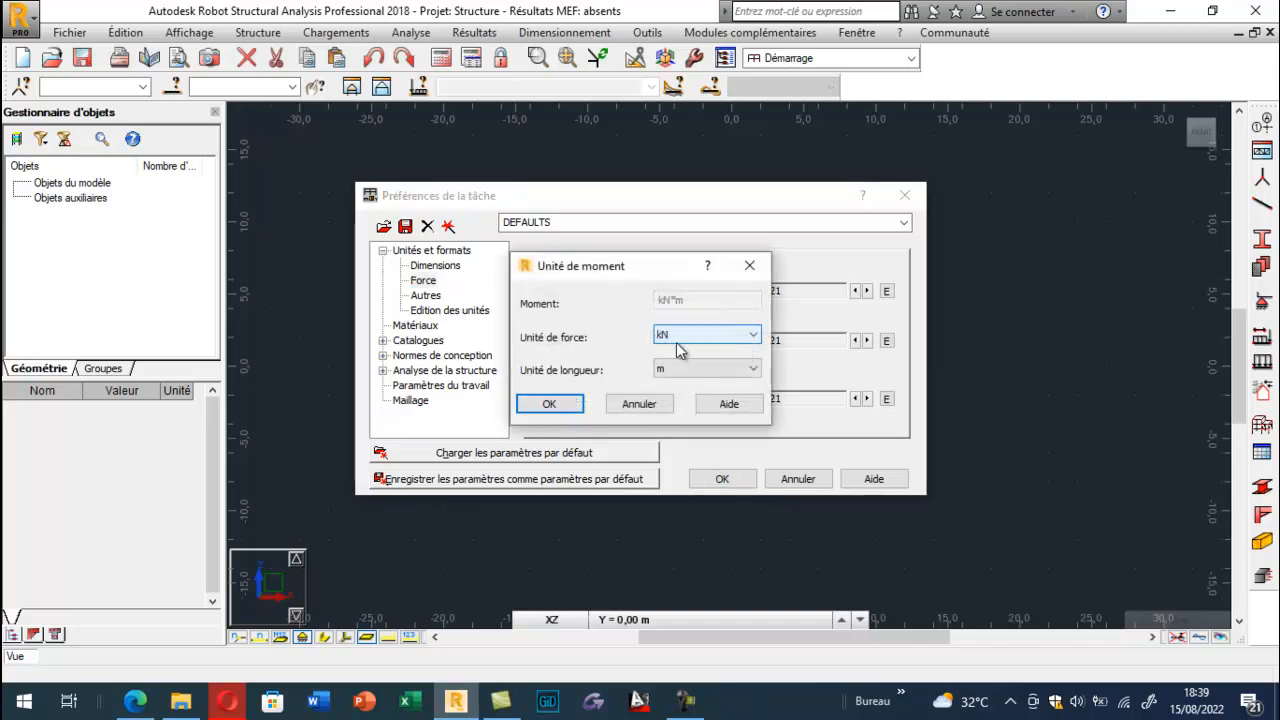
click(676, 370)
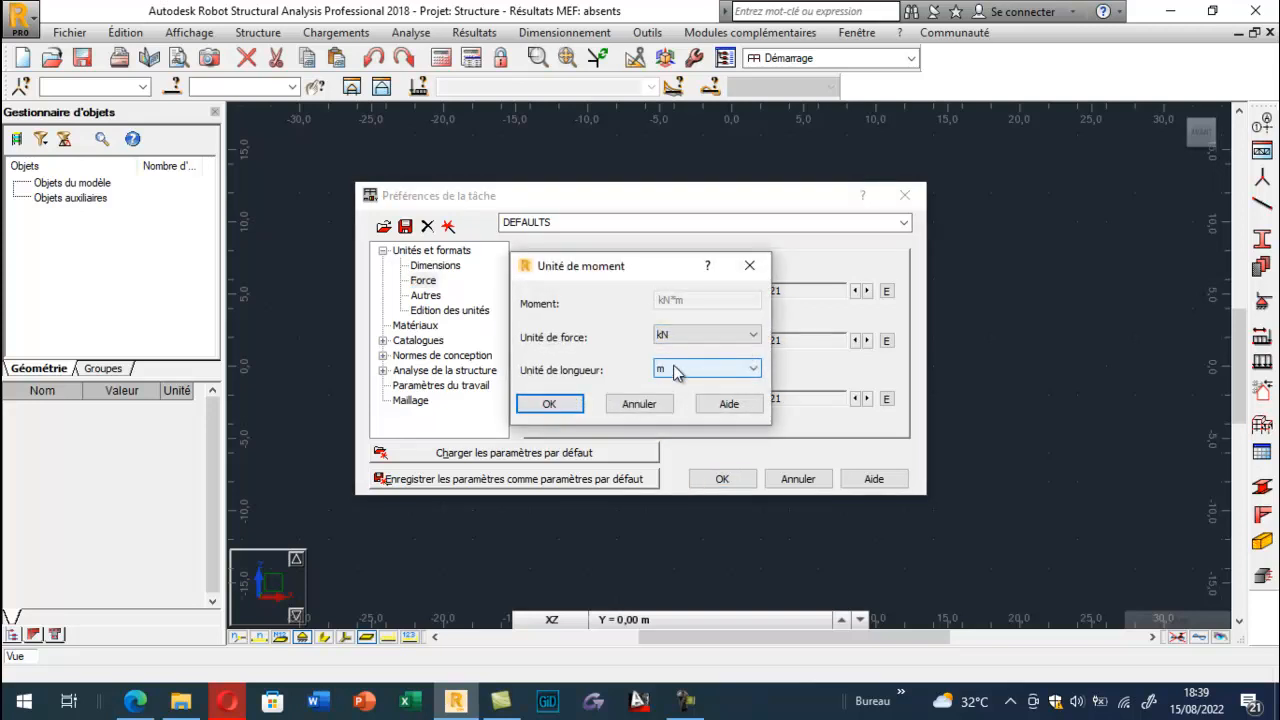
click(749, 265)
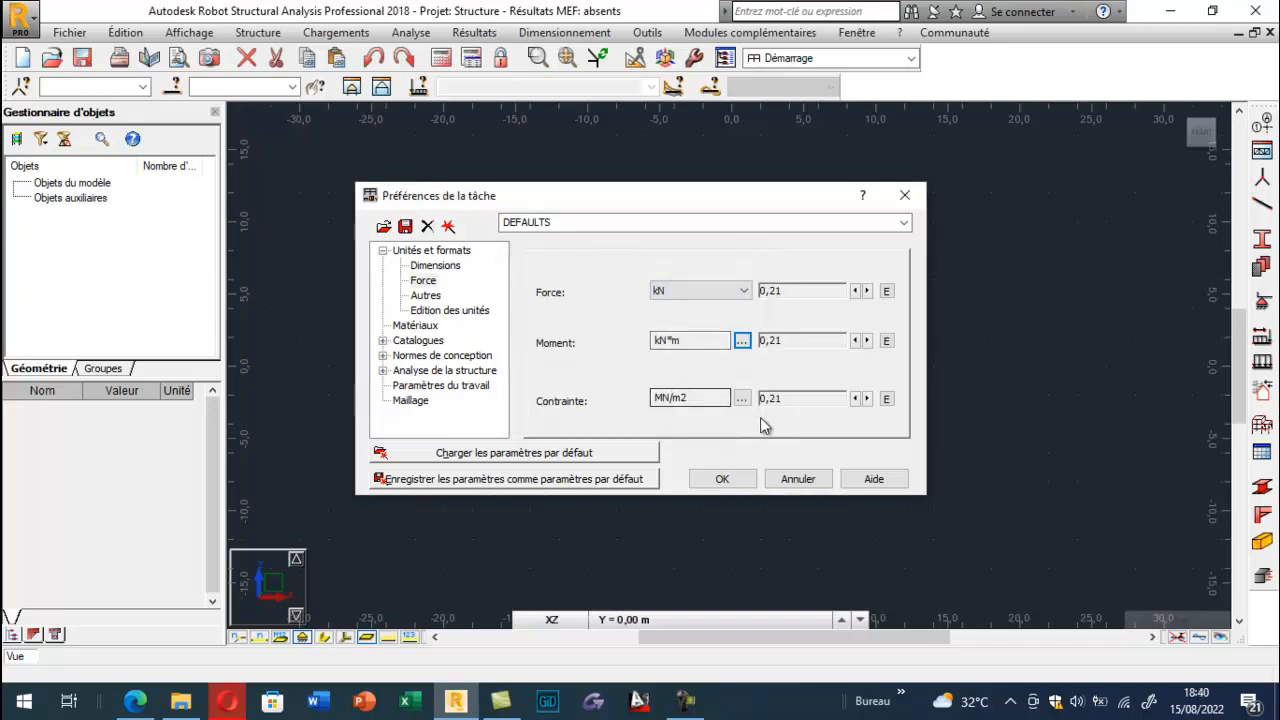
click(744, 399)
click(662, 368)
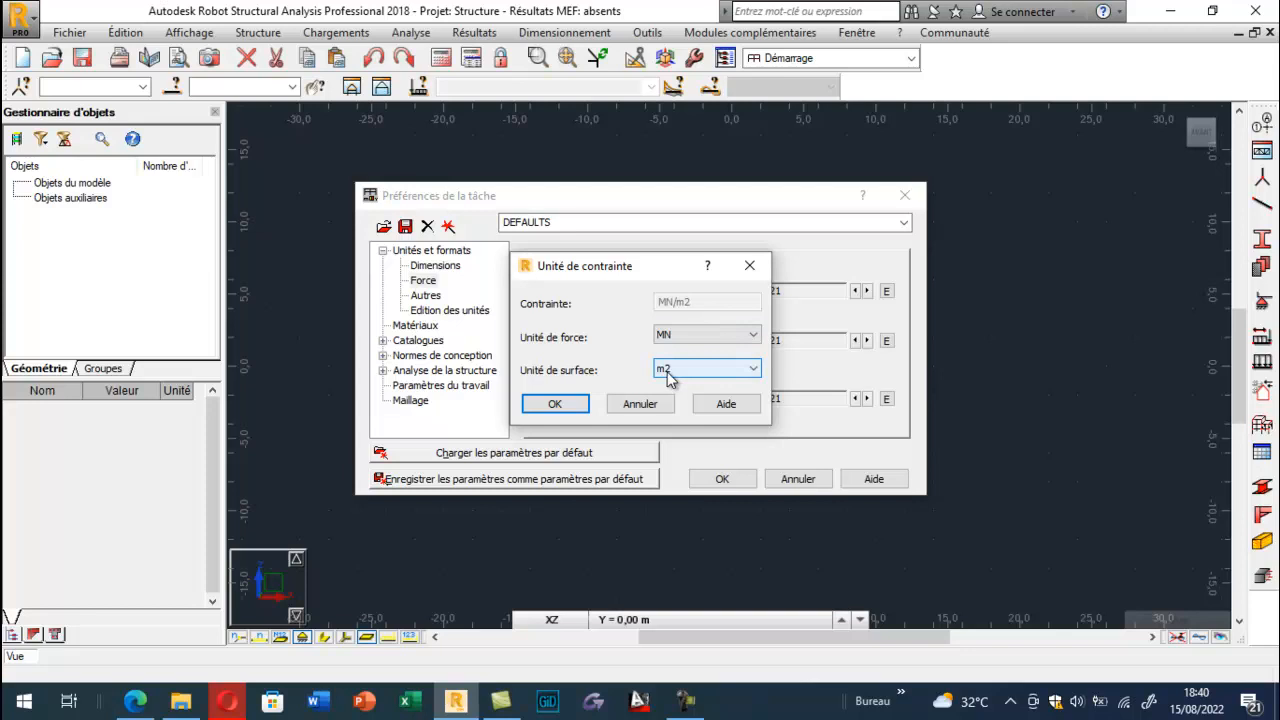
key(Return)
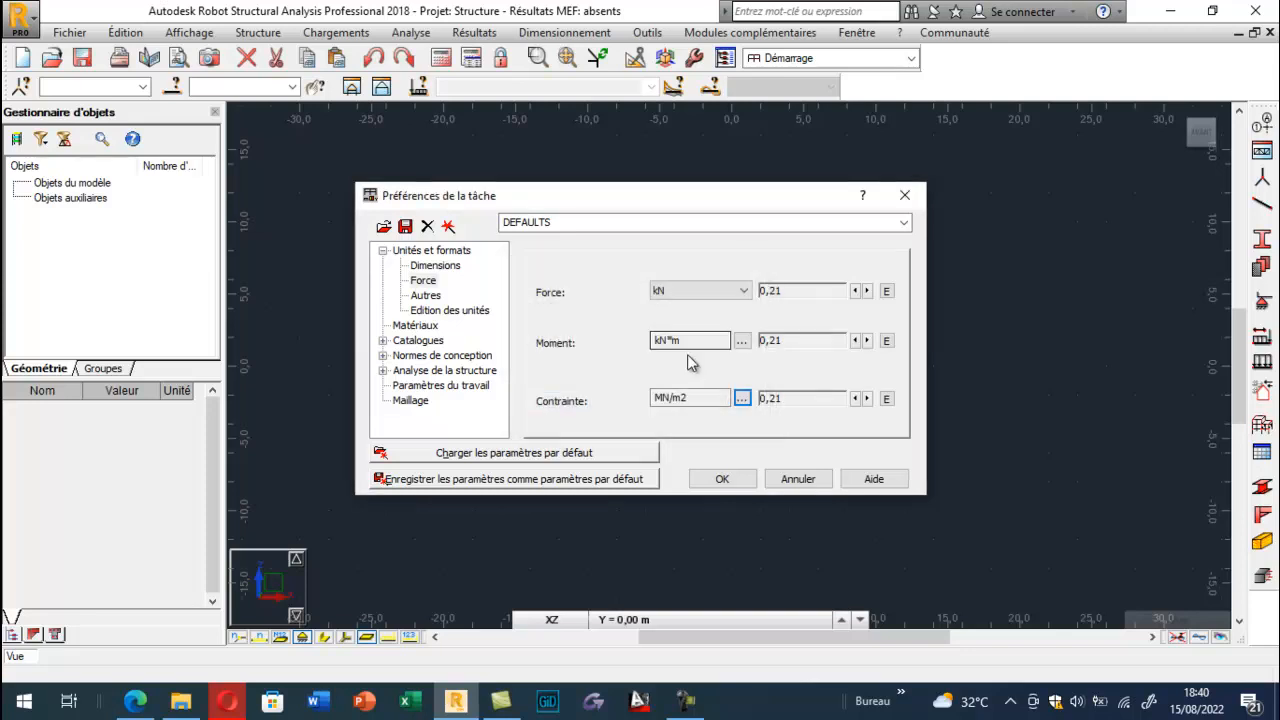
click(674, 291)
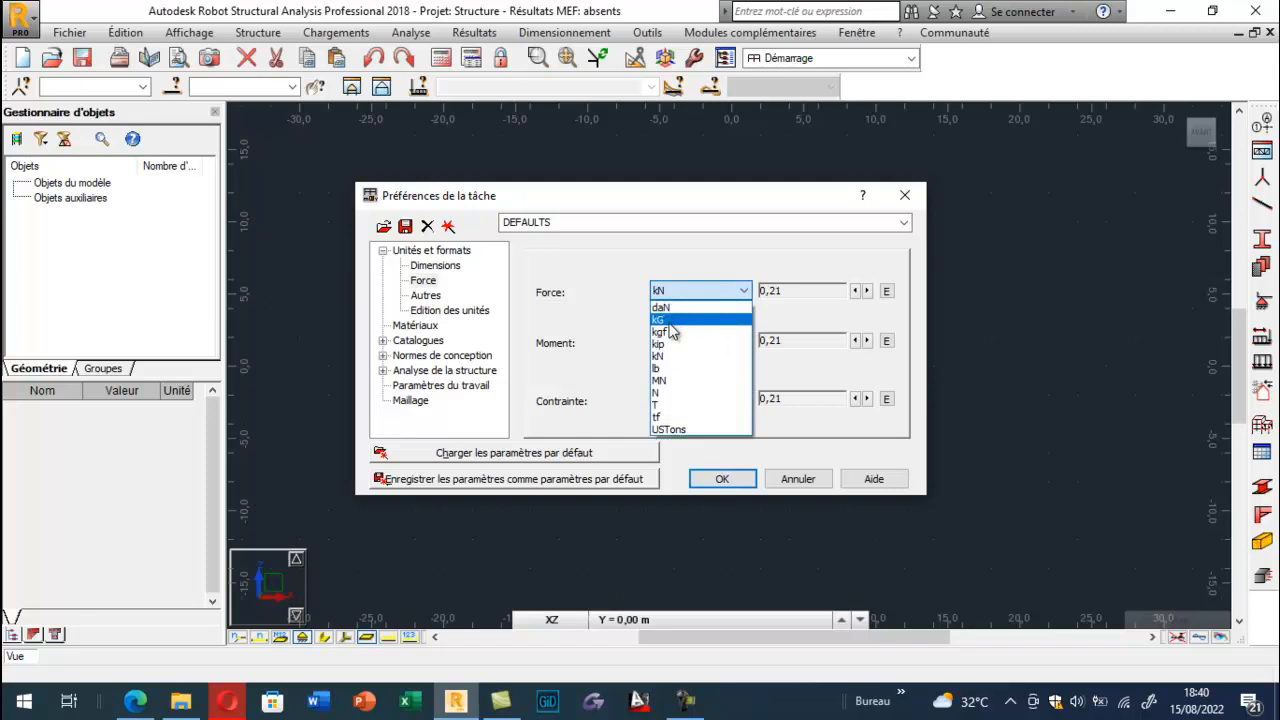
click(610, 350)
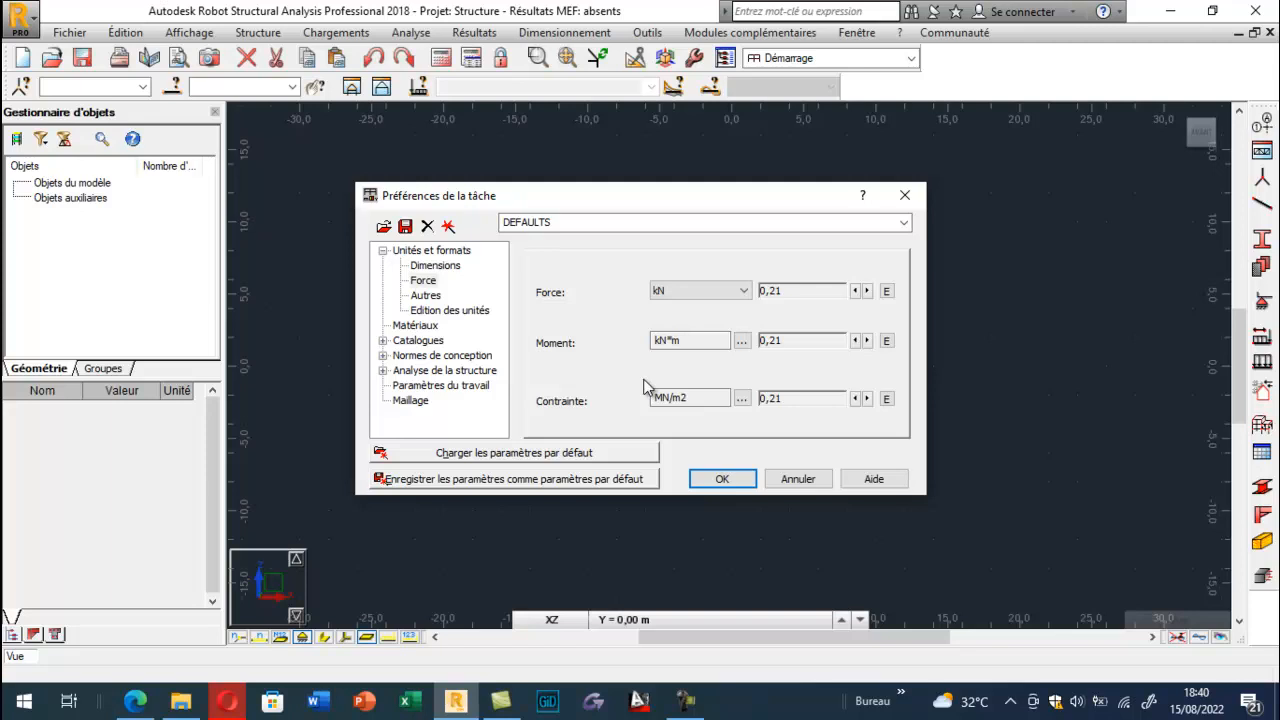
- Set the design codes to NF EN 1993-1:2005/NA:2007/AC:2009 for steel and aluminium, NF EN 1992-1-1/NA:2007 for reinforced concrete and NF P 94-261 for geotechnics
click(445, 358)
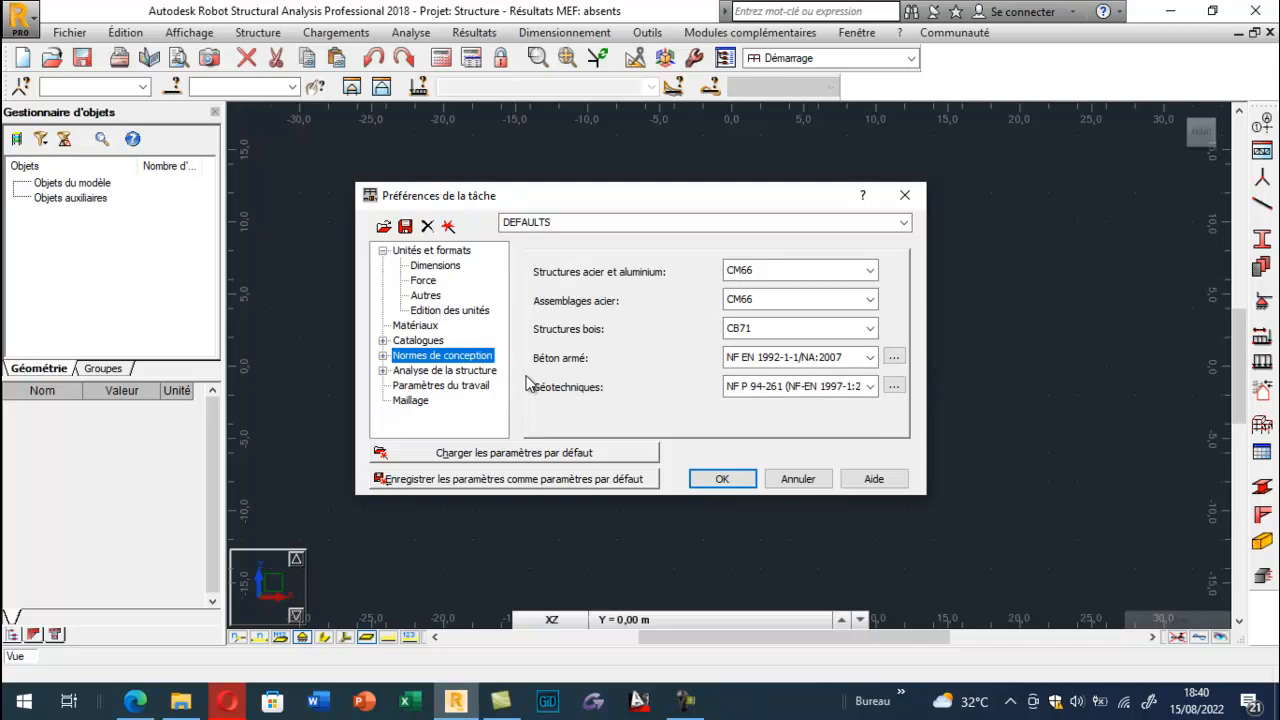
click(808, 277)
click(705, 305)
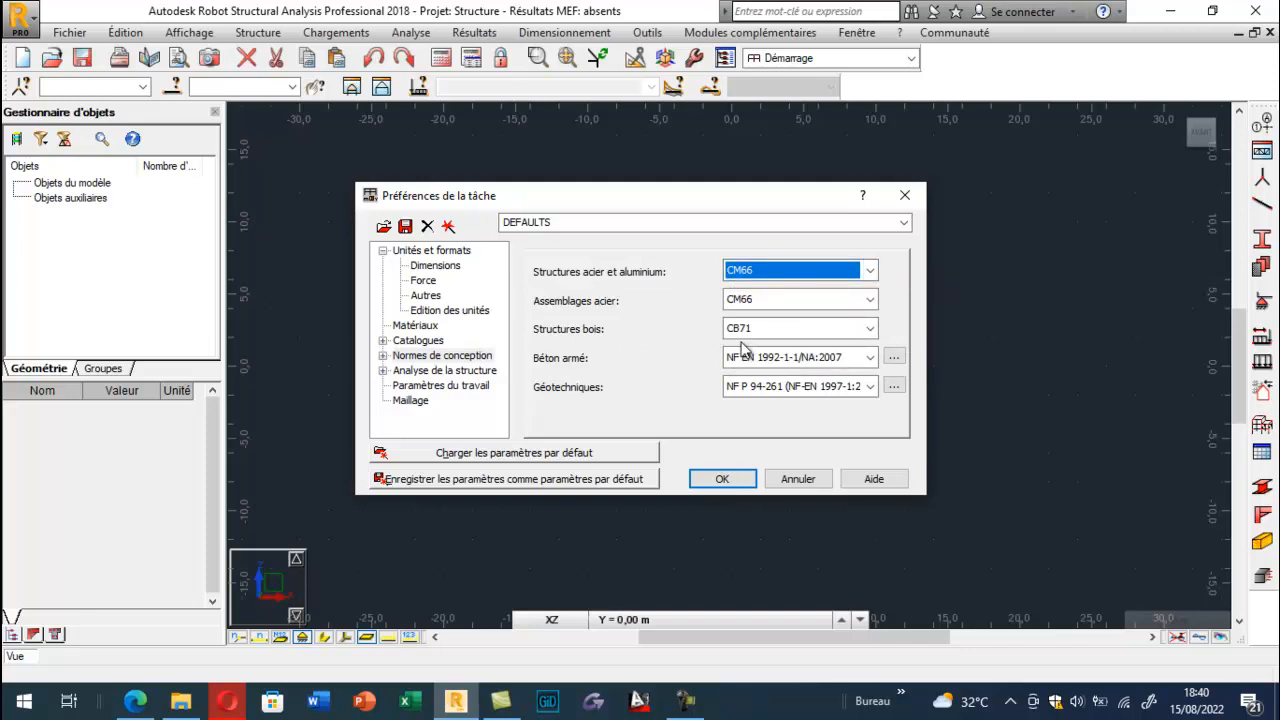
click(739, 357)
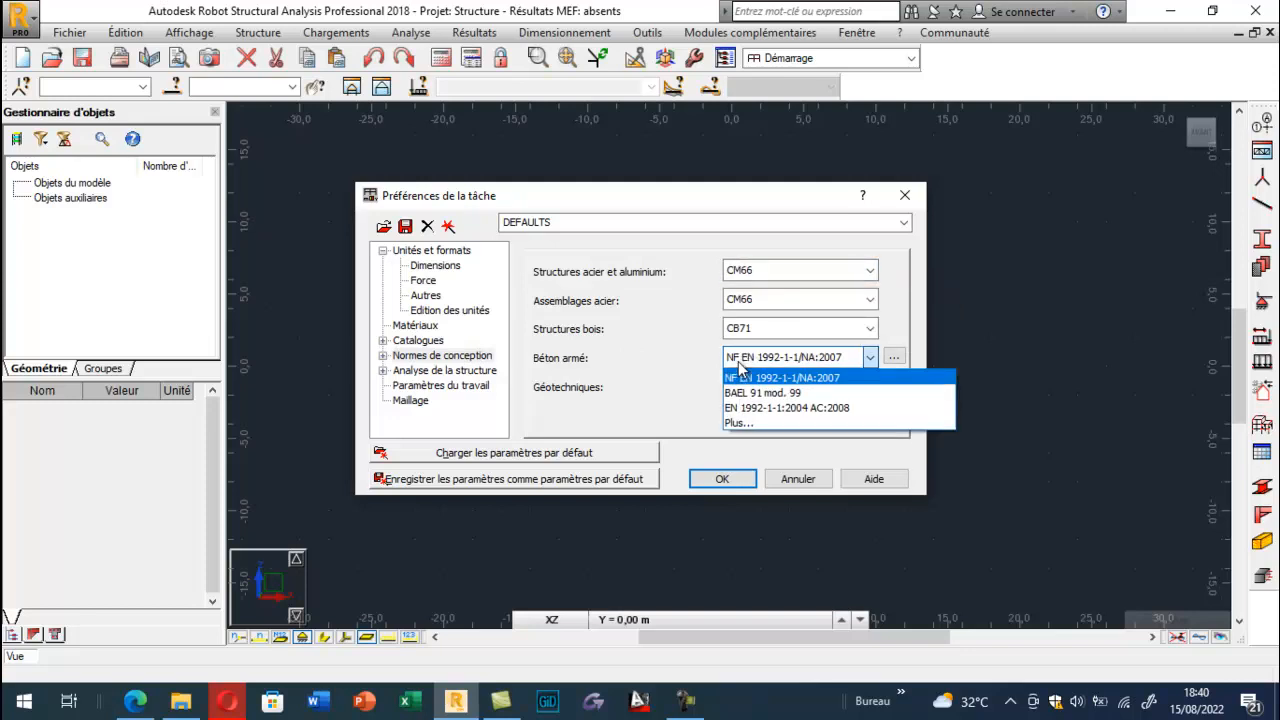
click(686, 368)
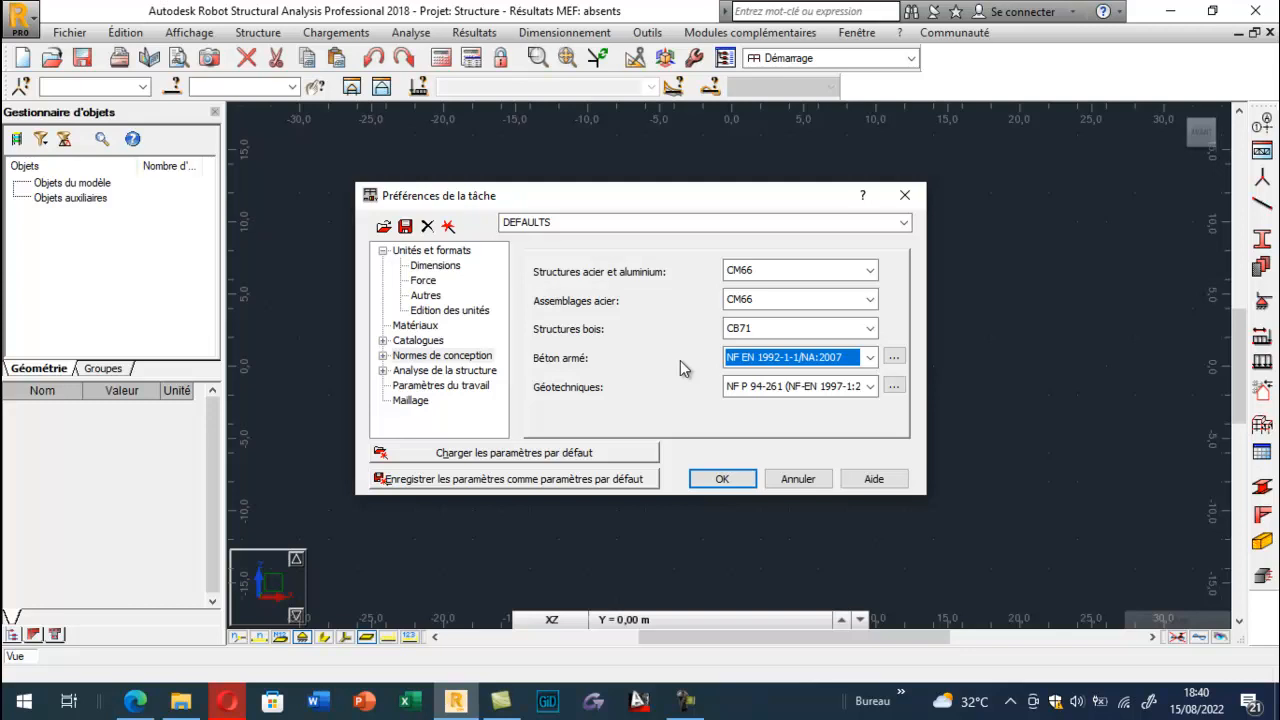
click(775, 270)
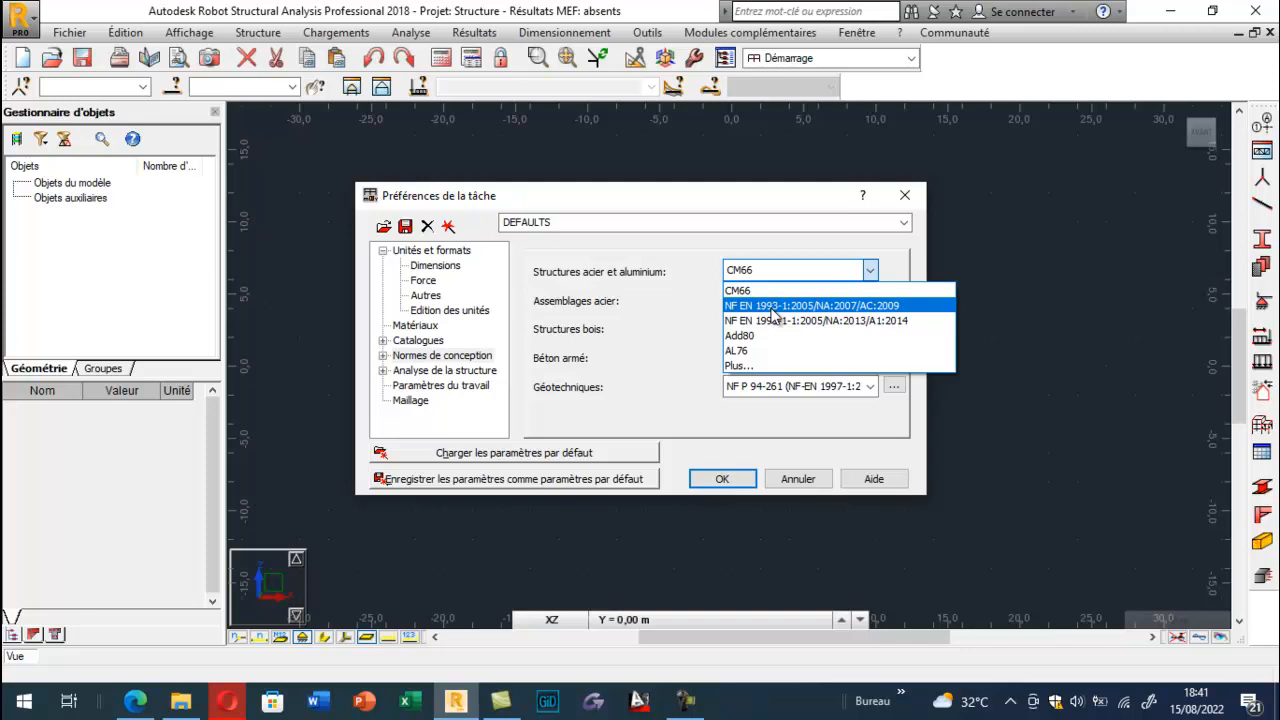
click(772, 308)
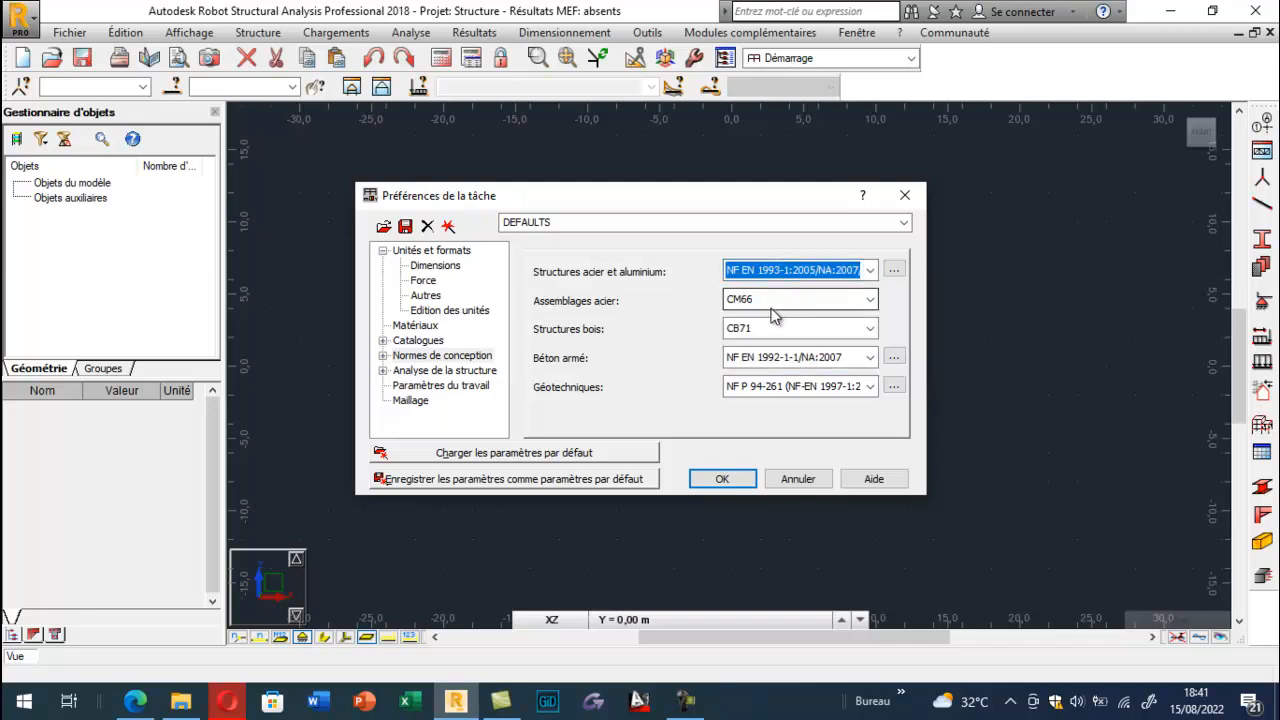
click(776, 358)
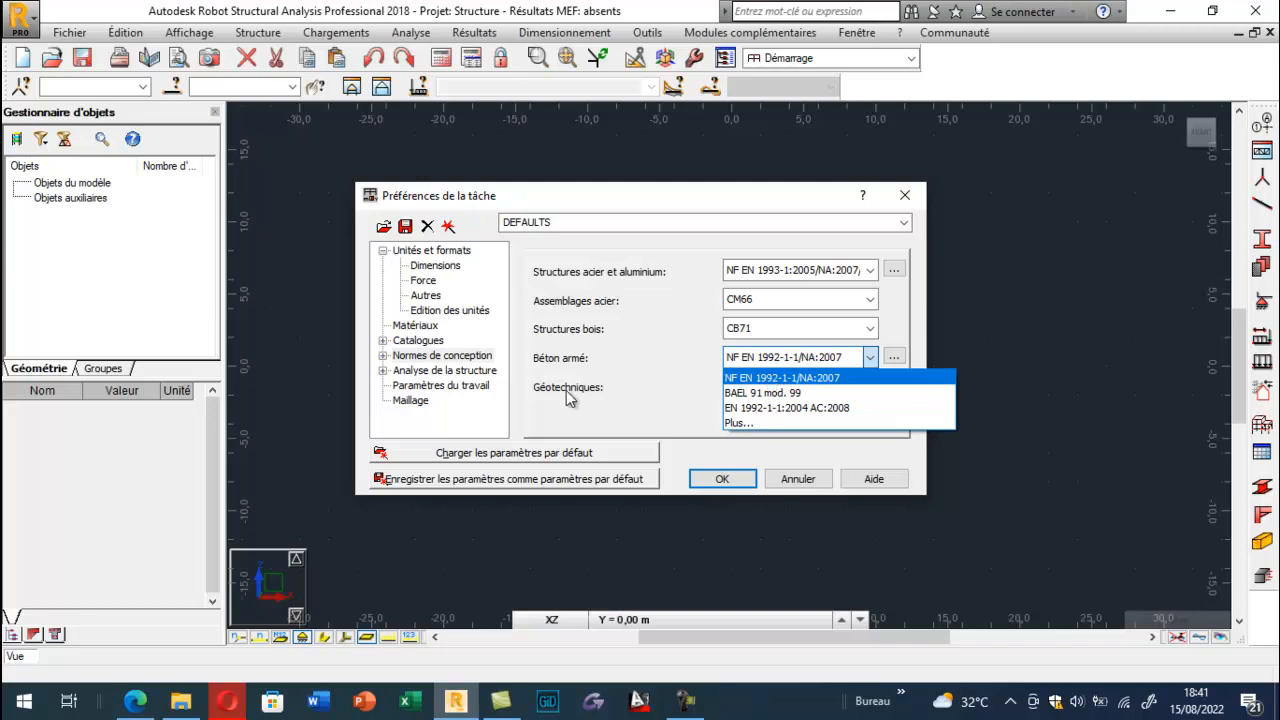
click(770, 378)
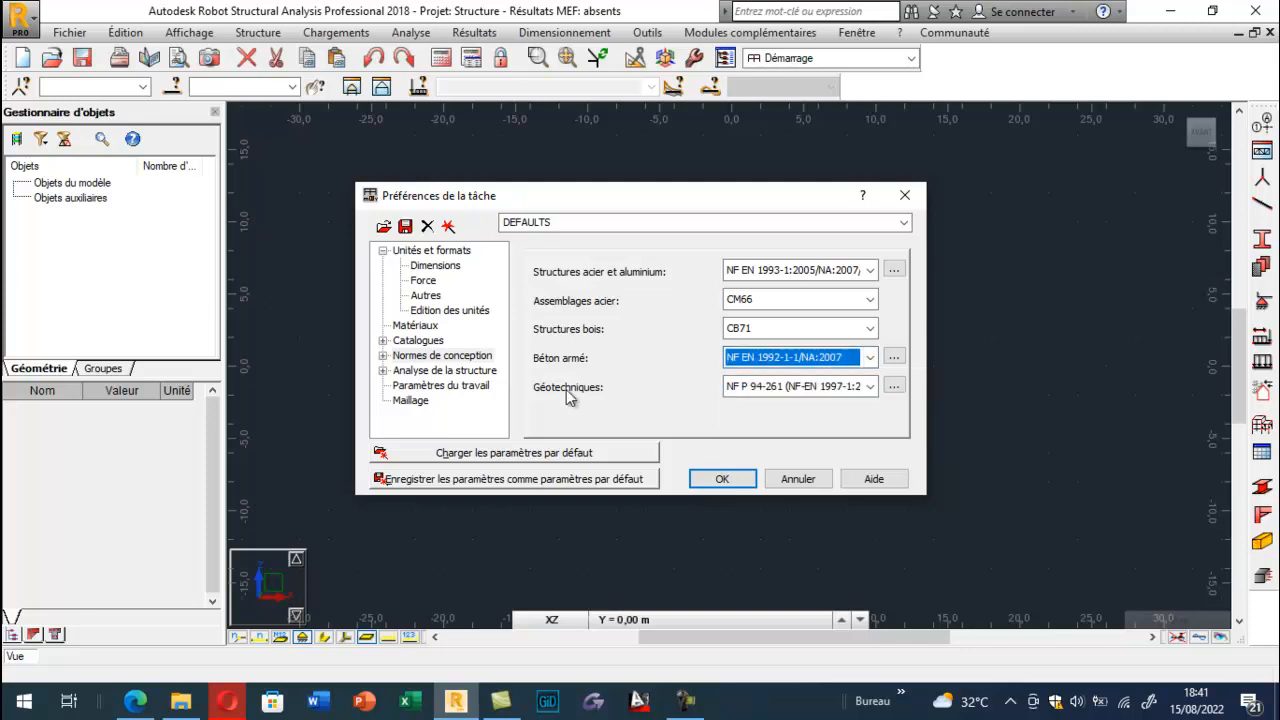
click(869, 388)
click(735, 404)
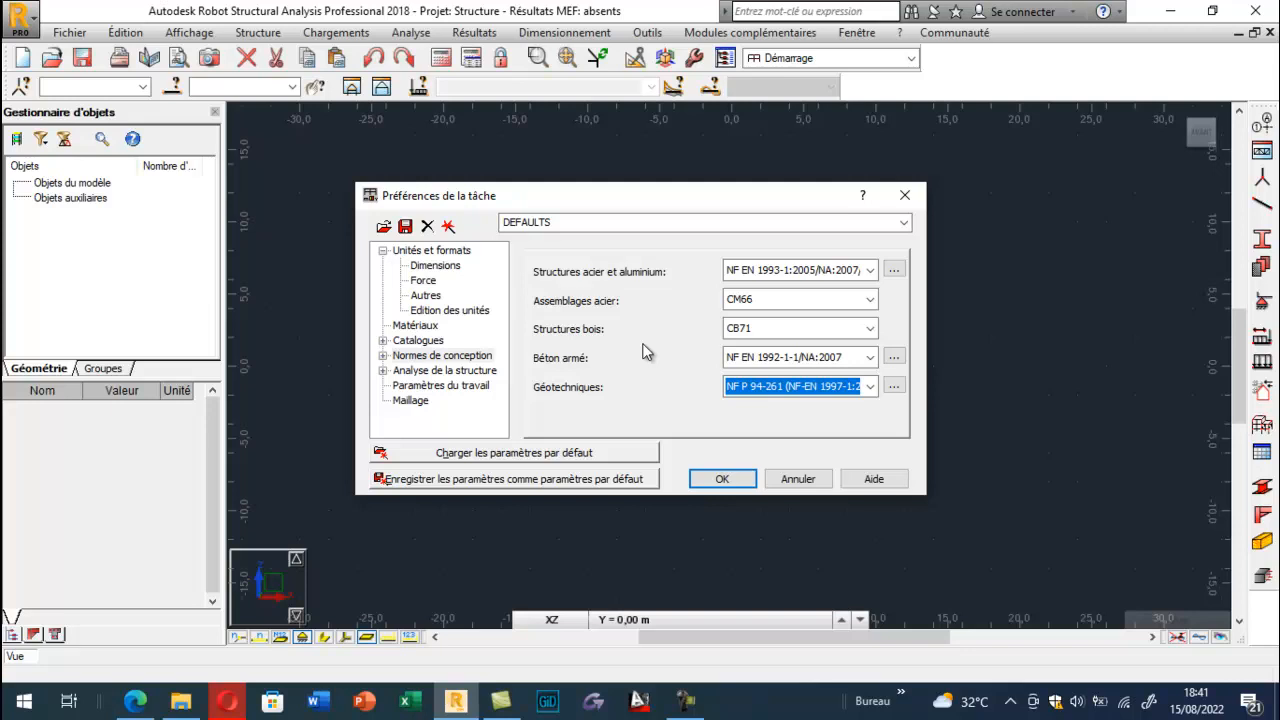
- Show the load codes (Charges) under the design codes and examine the codes available for load combinations (Pondérations)
click(384, 357)
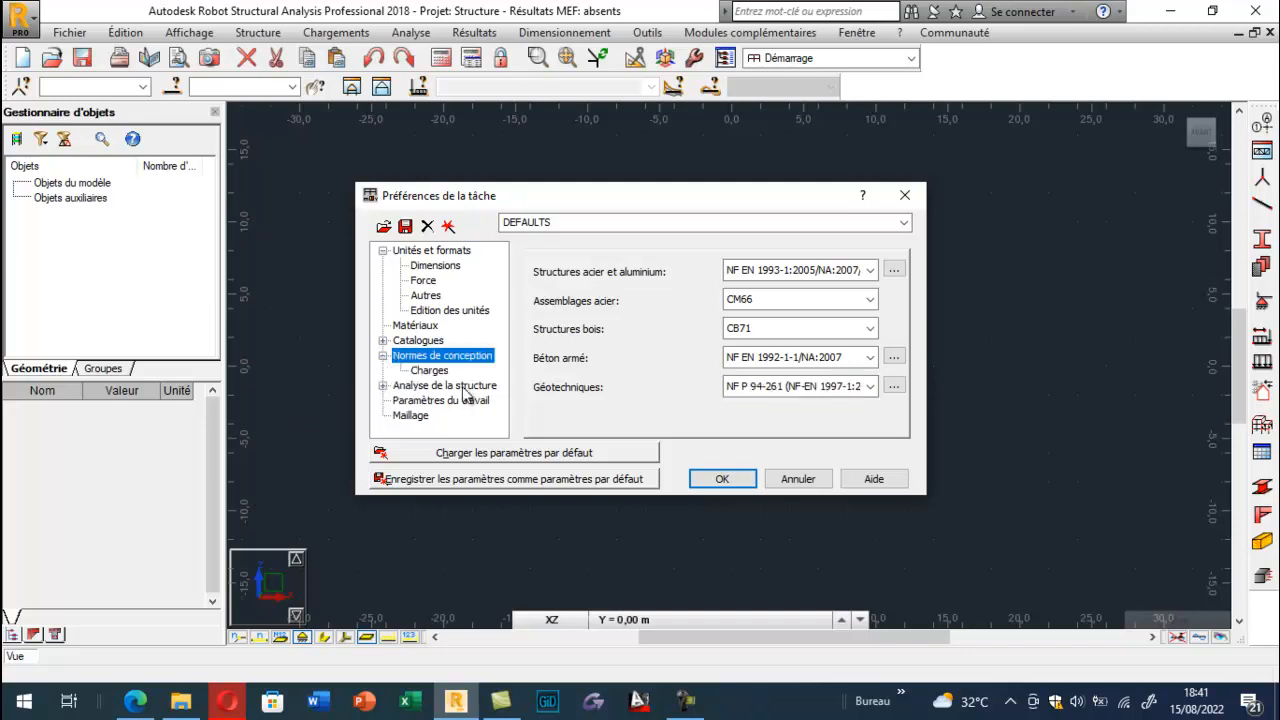
click(432, 372)
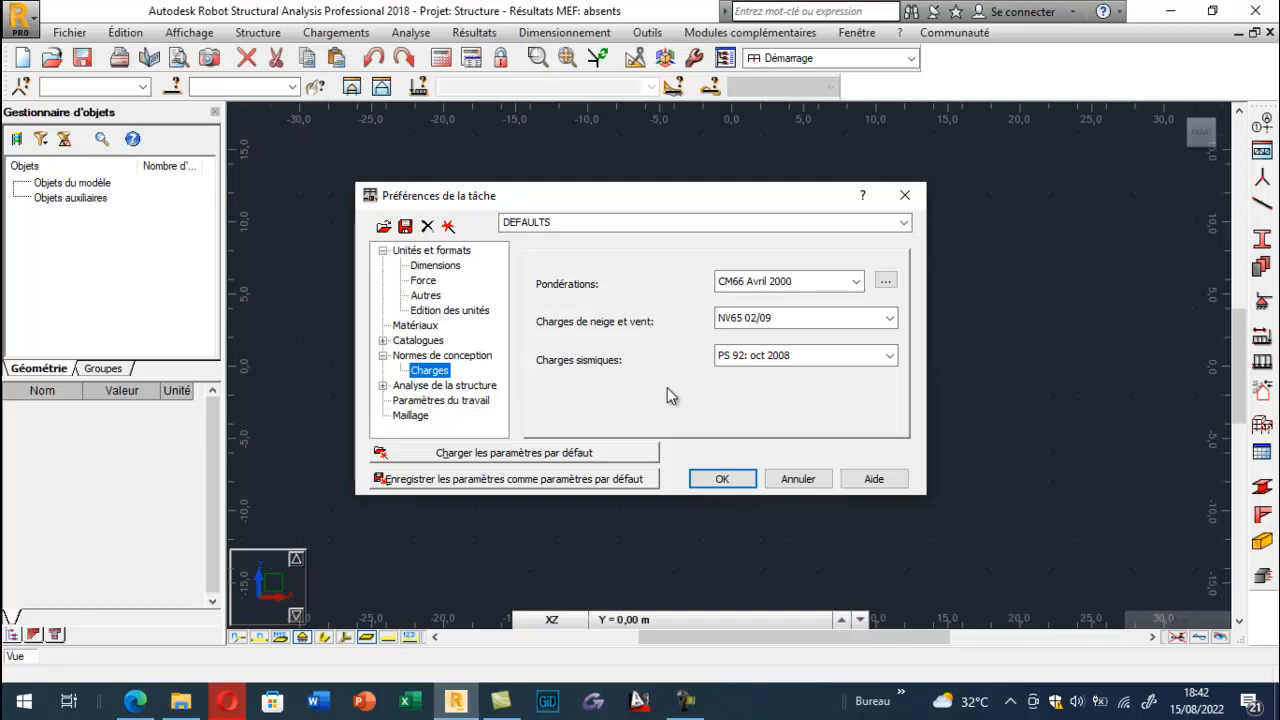
click(857, 282)
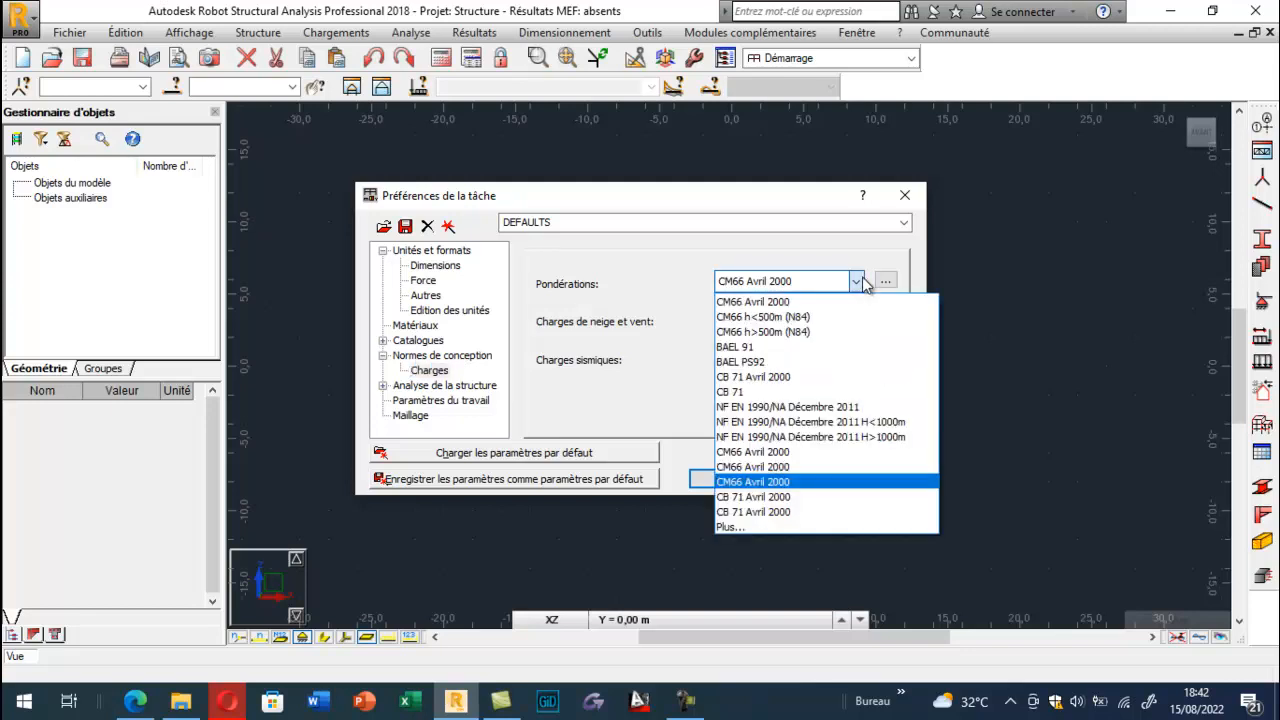
click(666, 344)
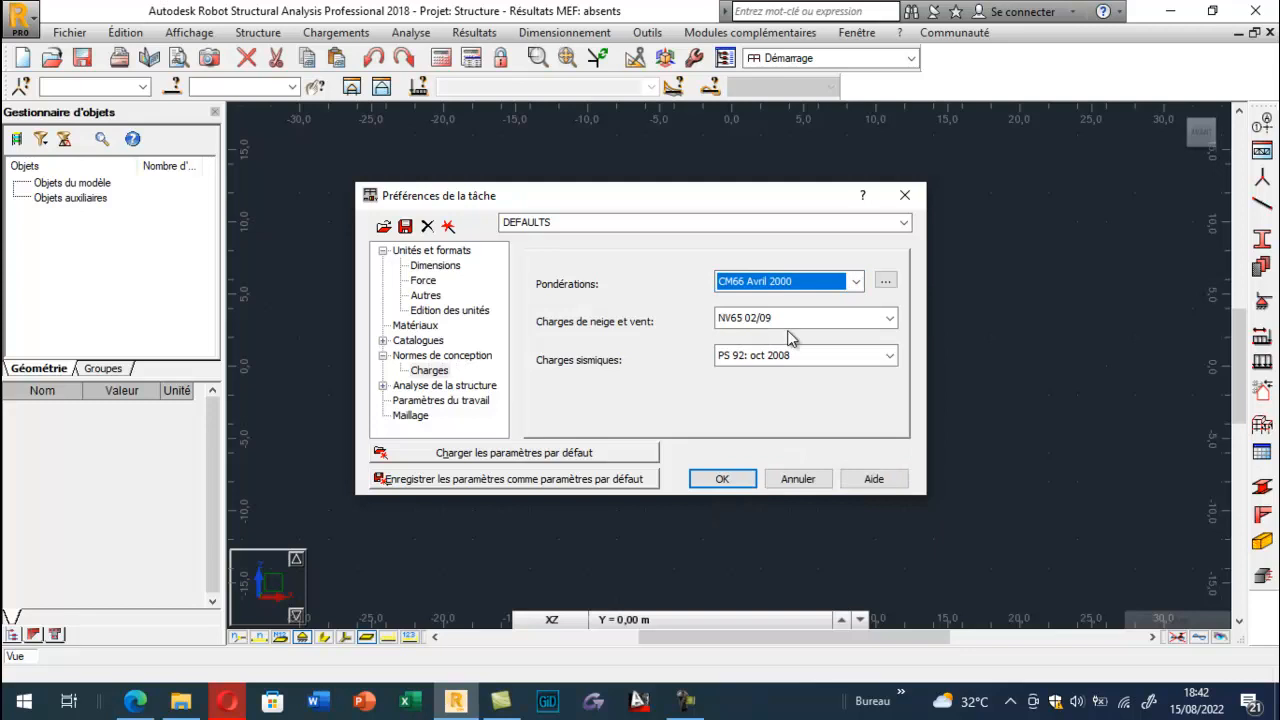